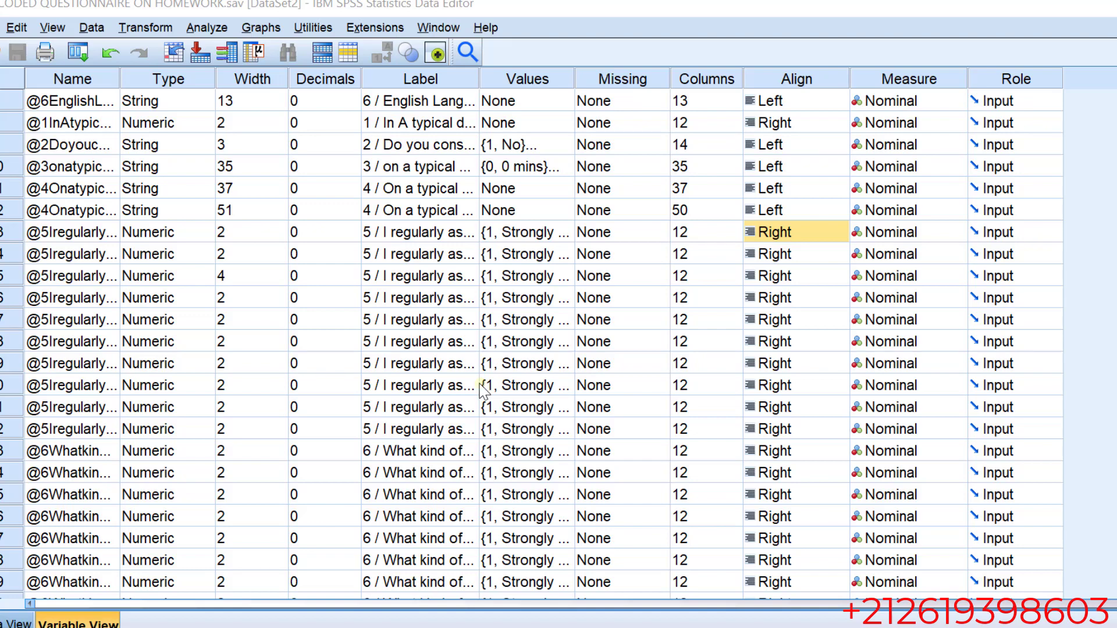
Review the labels of the homework assignment, kind of homework and beliefs items in the variable list
left_click(500, 65)
scroll(541, 448, "down", 2)
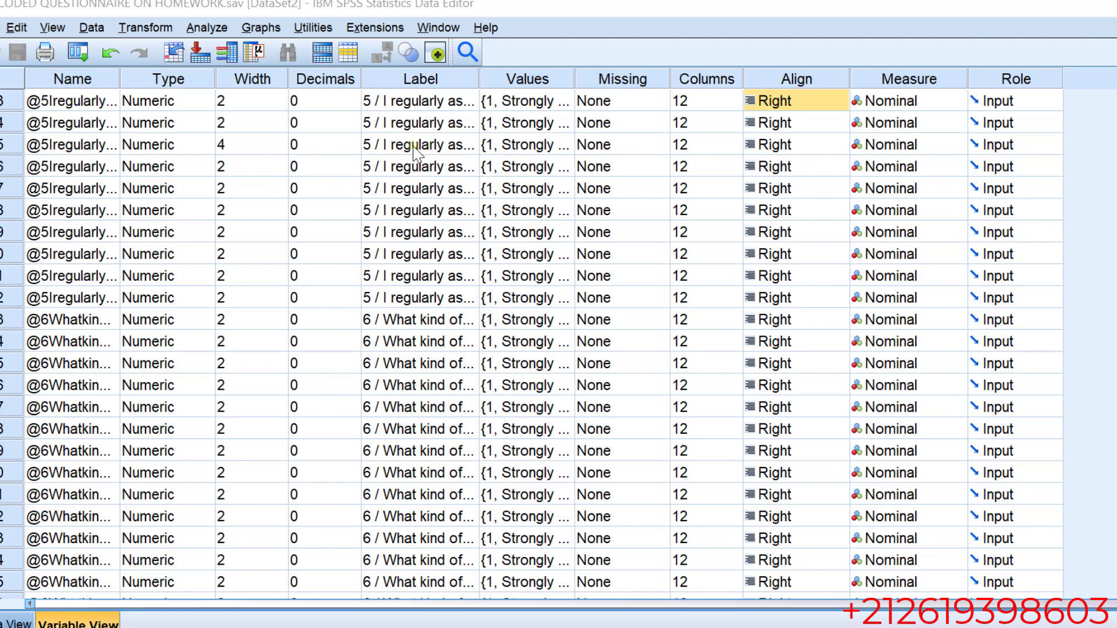
left_click_drag(384, 102, 400, 555)
left_click(387, 517)
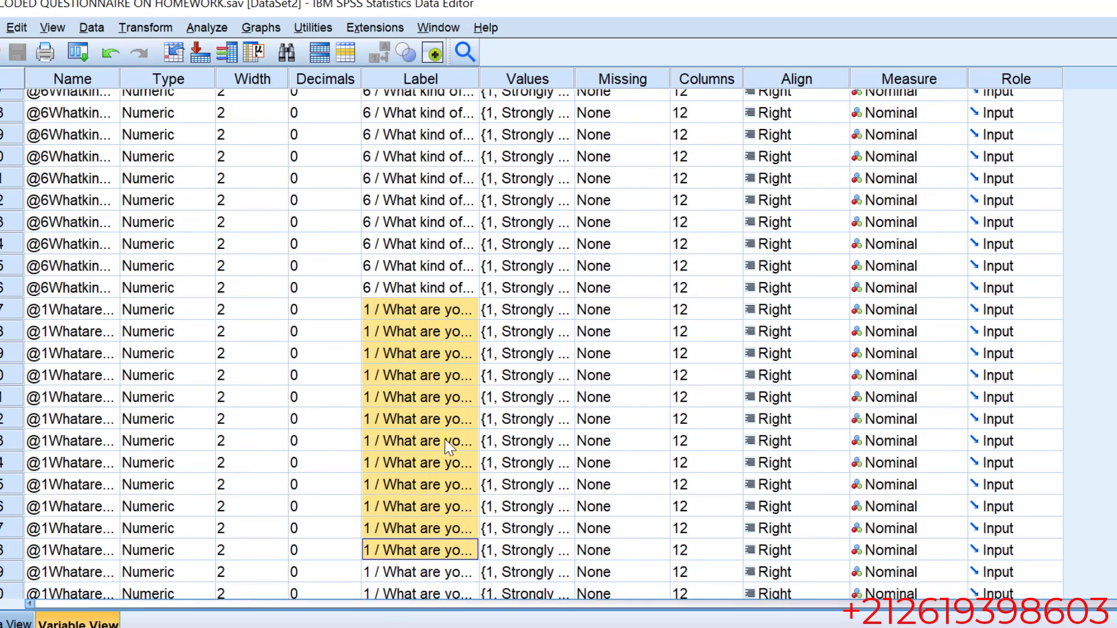
scroll(443, 320, "up", 3)
scroll(435, 324, "up", 3)
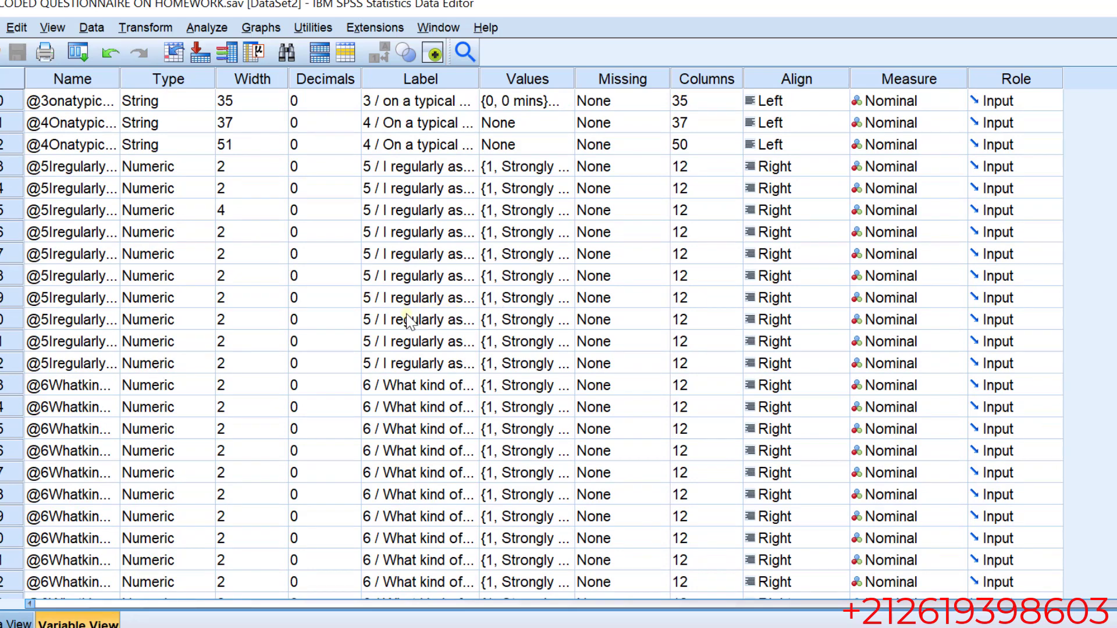
scroll(407, 320, "up", 1)
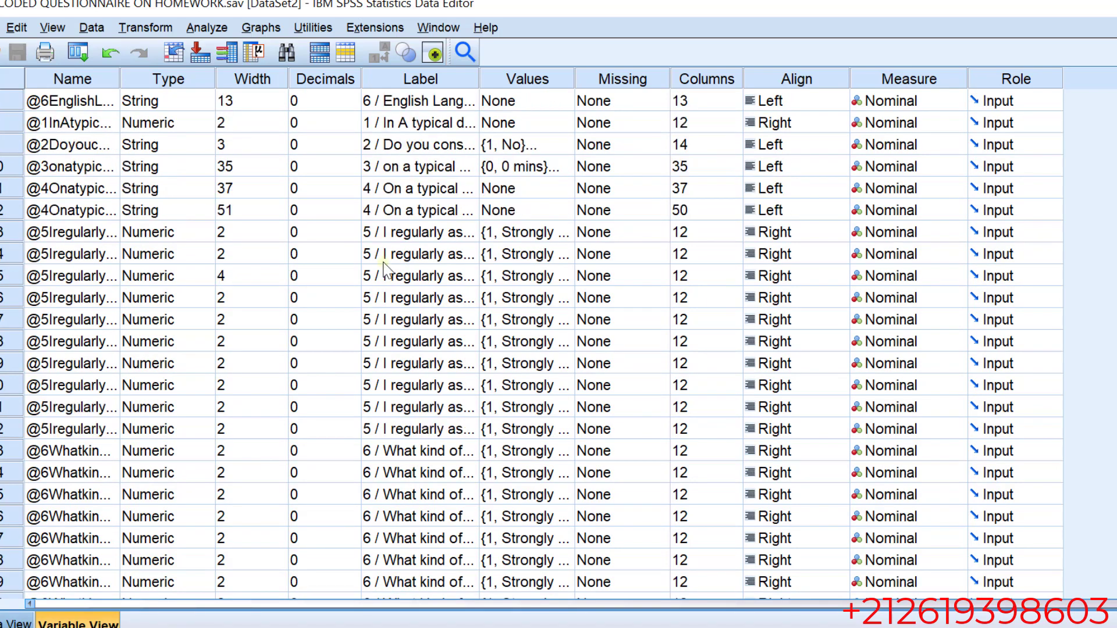
Open Bivariate Correlations and check that the homework assignment, kind of homework and beliefs items are among the variables to correlate
left_click(203, 29)
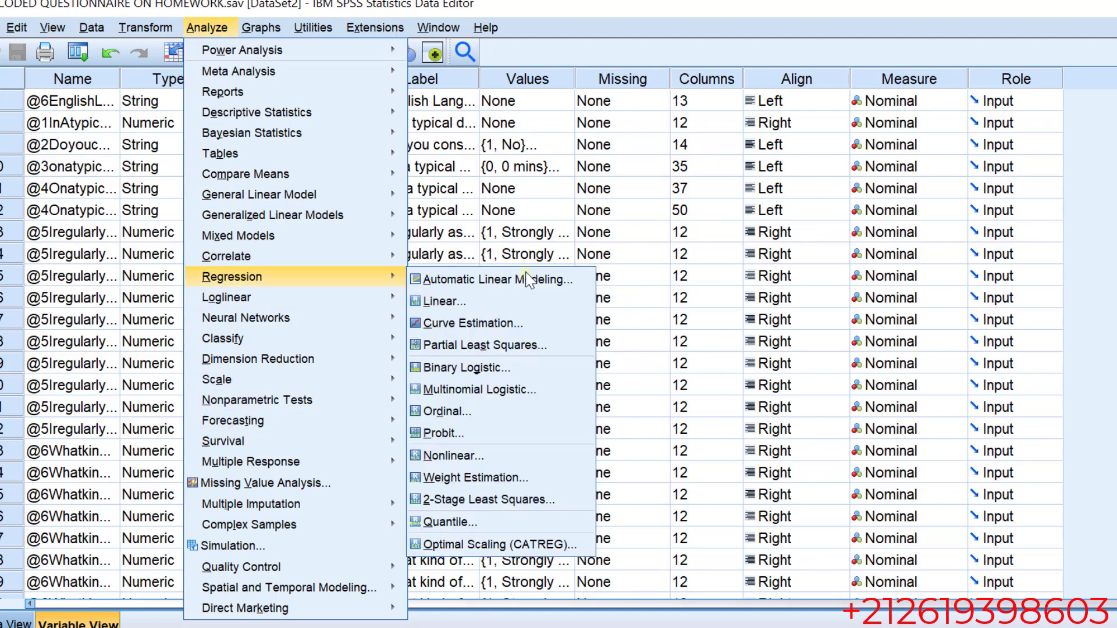
mouse_move(345, 266)
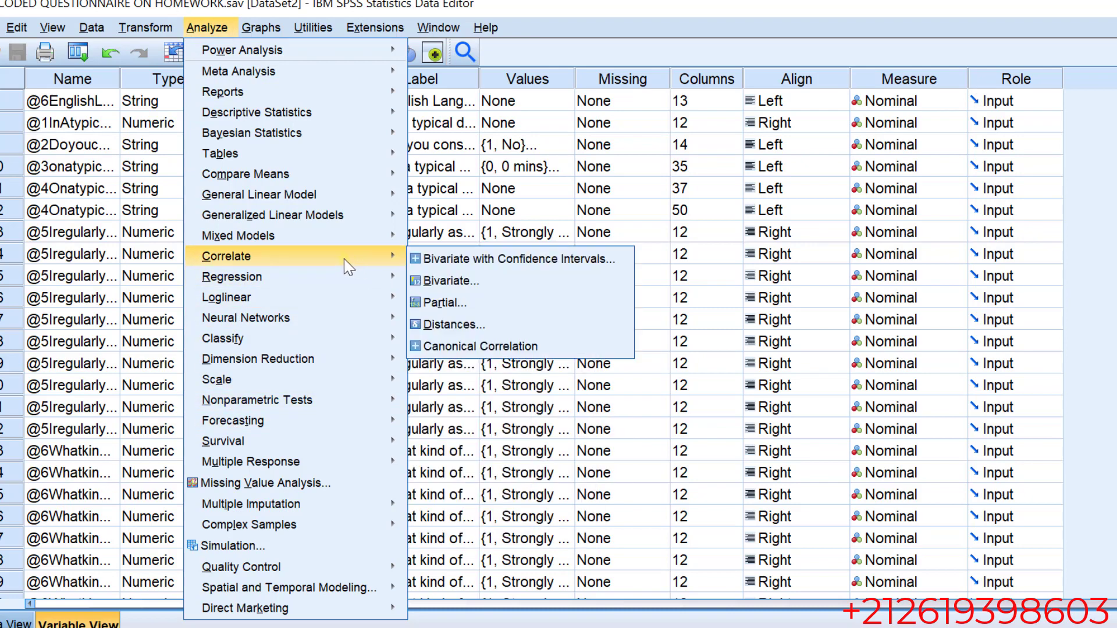
left_click(437, 285)
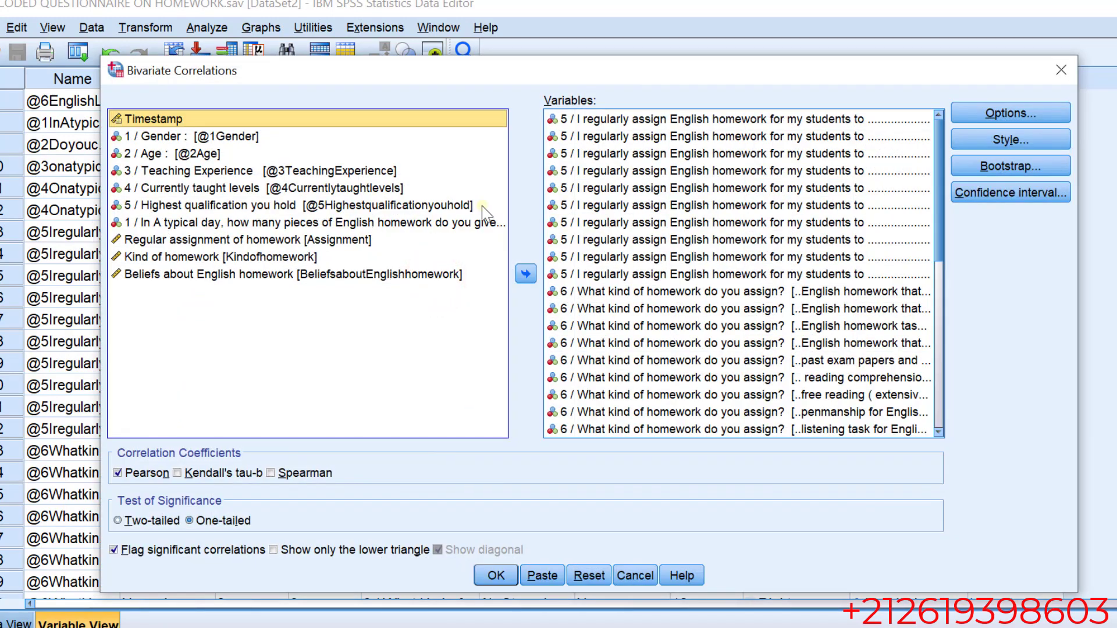
left_click(617, 82)
left_click_drag(618, 82, 362, 78)
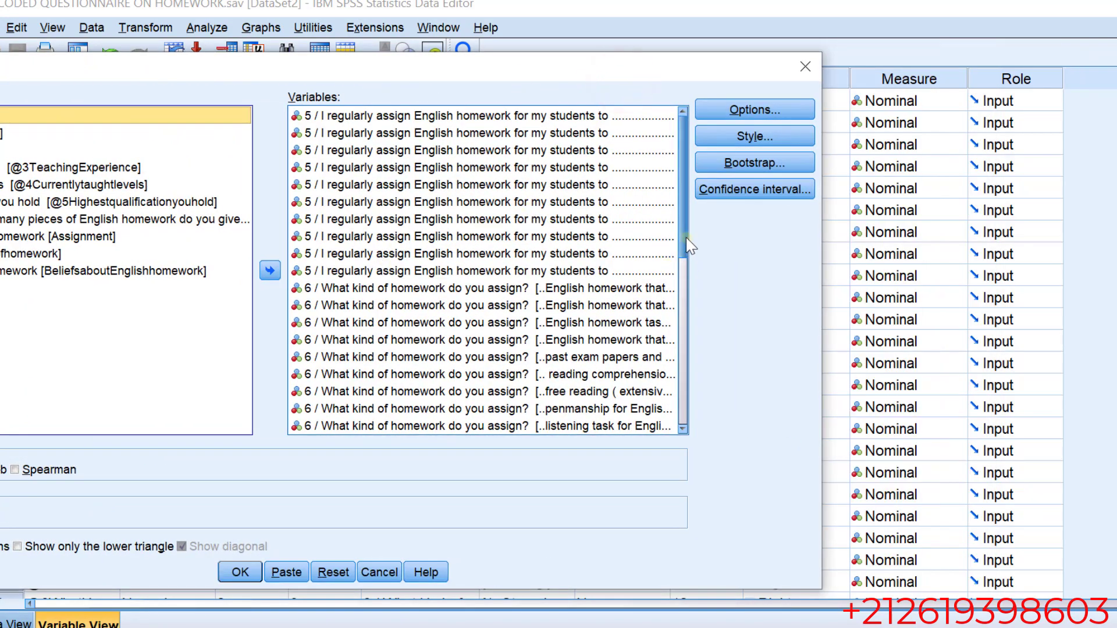
left_click_drag(685, 235, 667, 409)
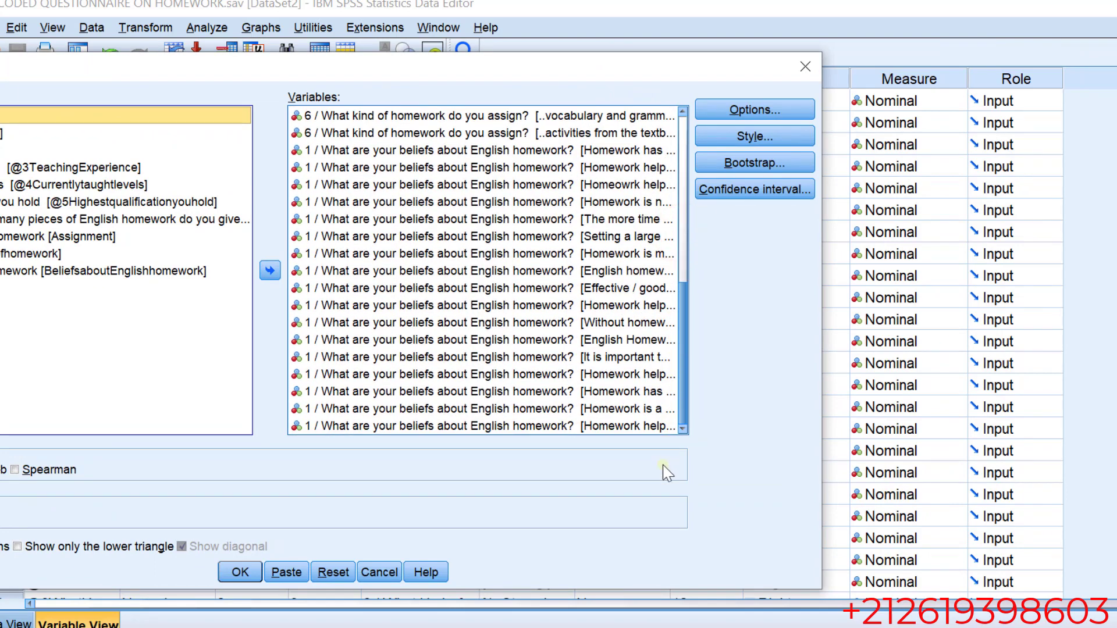
scroll(636, 237, "up", 7)
scroll(637, 350, "down", 6)
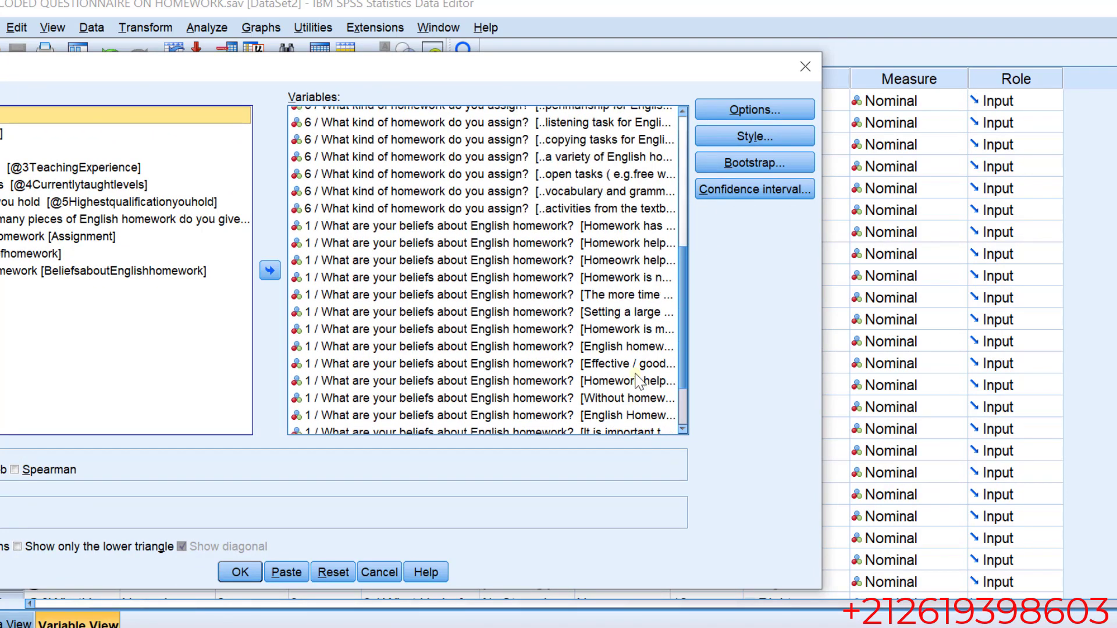
scroll(639, 382, "down", 2)
Widen the Bivariate Correlations dialog and run the one-tailed Pearson correlation with significant correlations flagged
left_click_drag(208, 76, 375, 94)
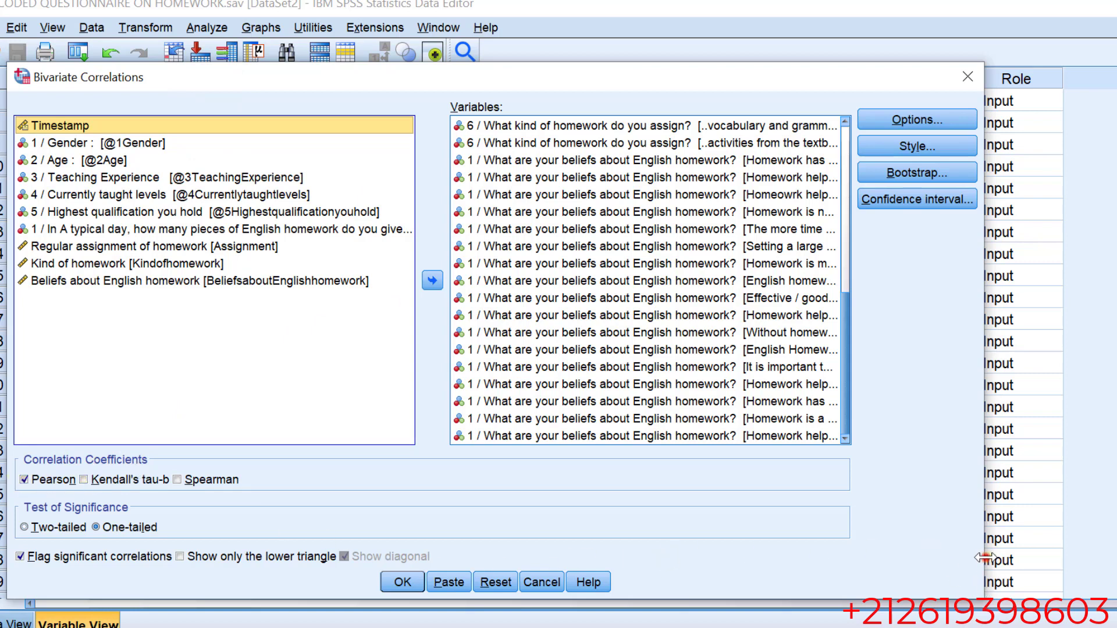
left_click_drag(984, 558, 1114, 558)
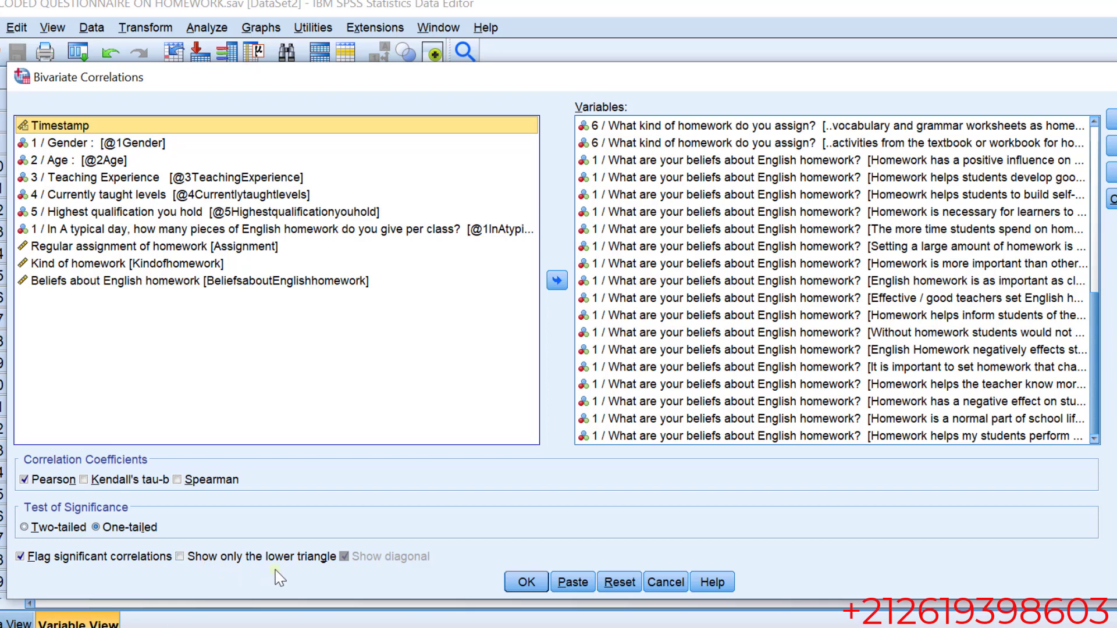
left_click(521, 588)
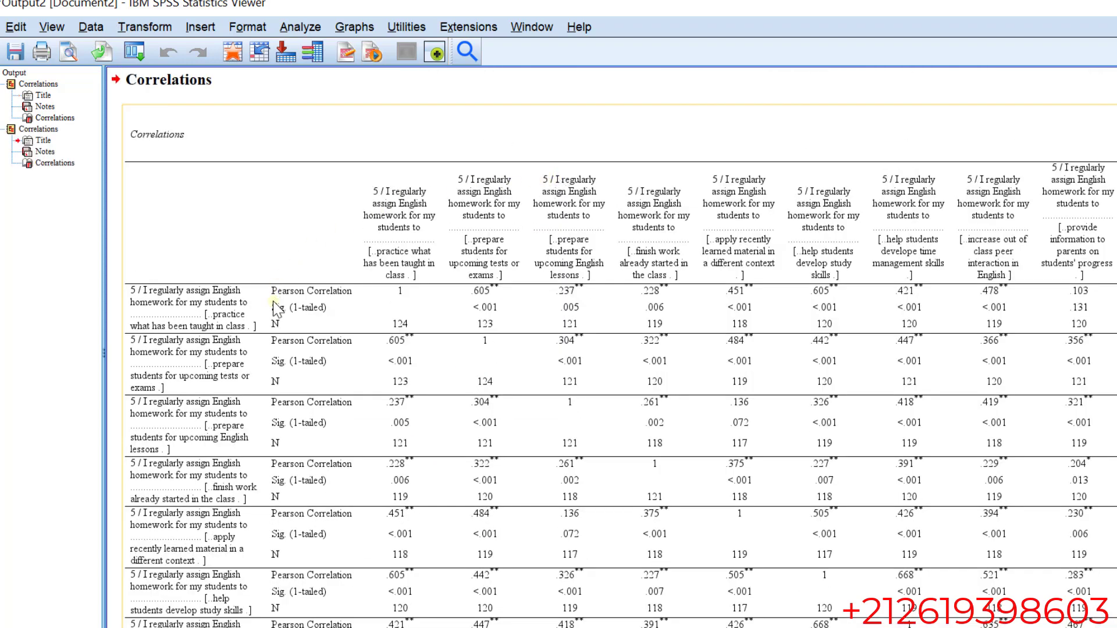
Examine the Pearson coefficients, one-tailed significance and N values for the regular homework assignment items in the new correlation table
scroll(276, 308, "down", 3)
scroll(420, 220, "up", 2)
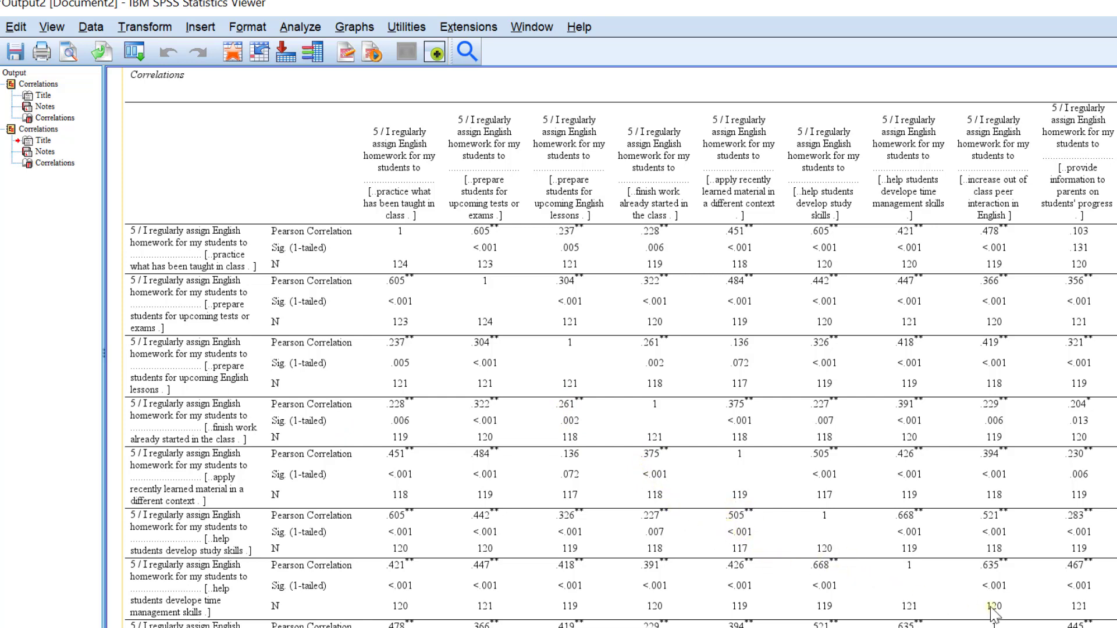
scroll(194, 453, "down", 5)
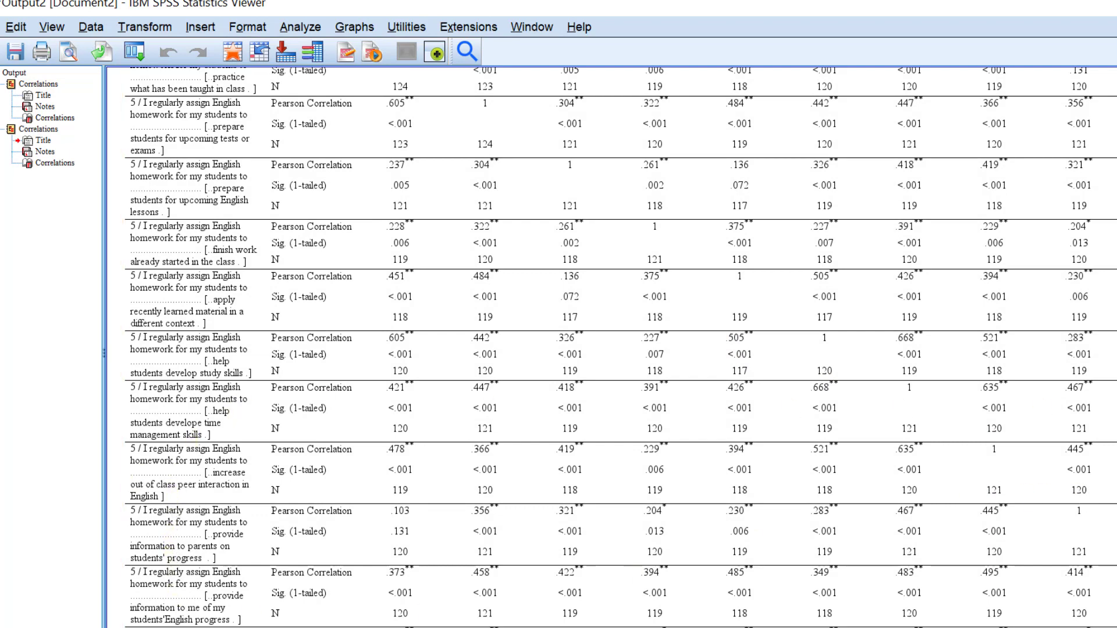
scroll(1074, 498, "down", 2)
scroll(1026, 400, "down", 1)
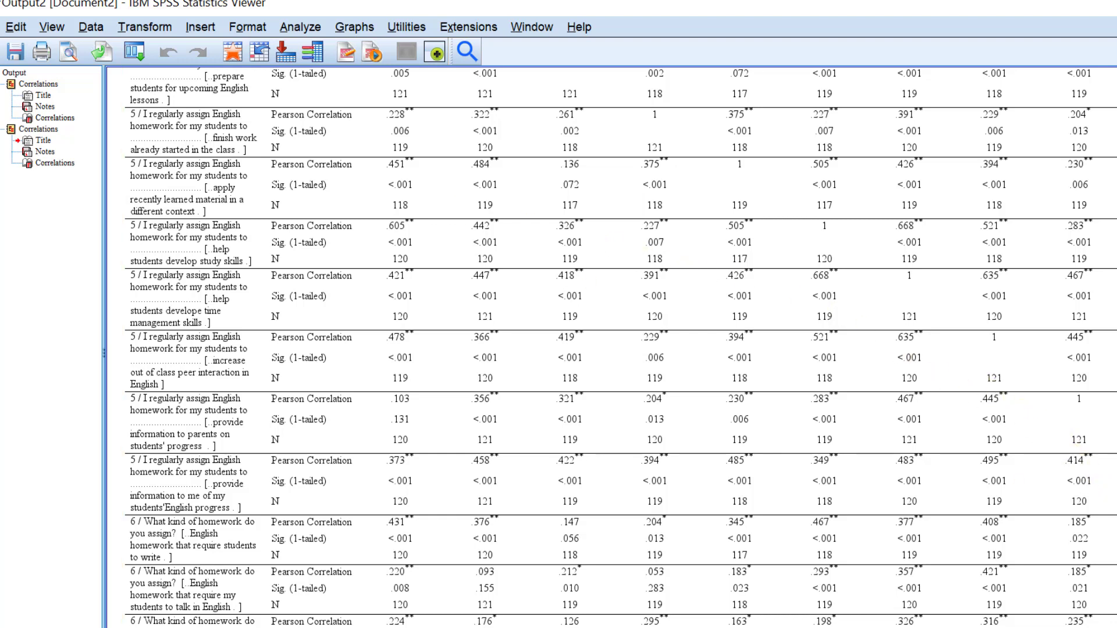
scroll(621, 348, "up", 6)
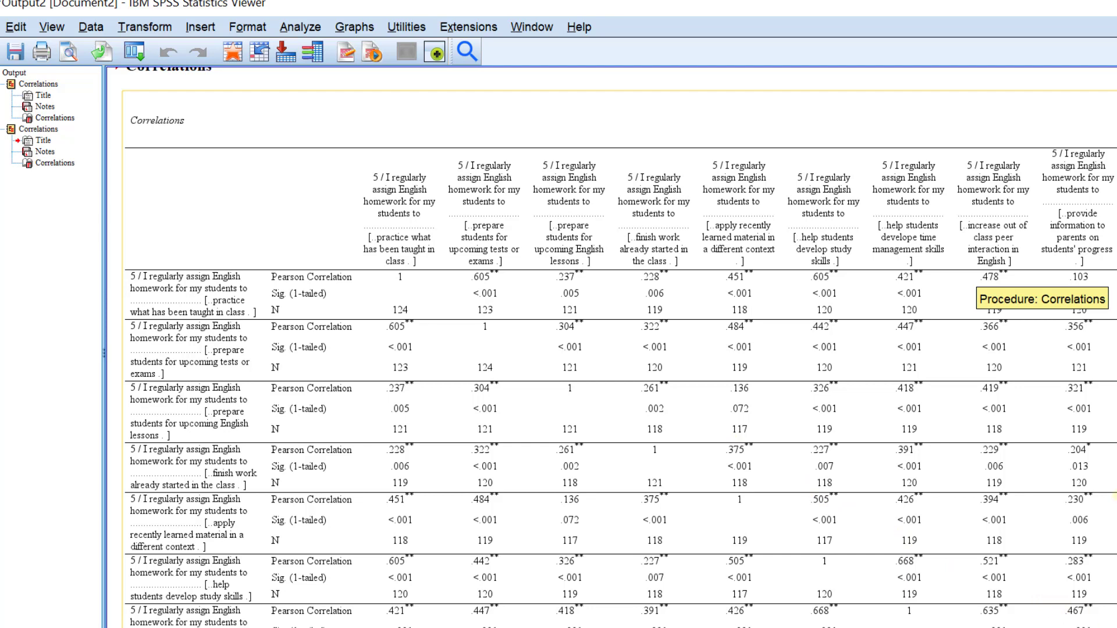
Examine the correlations for the kind of homework and beliefs items through to the significance footnotes, and recheck the assignment items
scroll(245, 312, "down", 3)
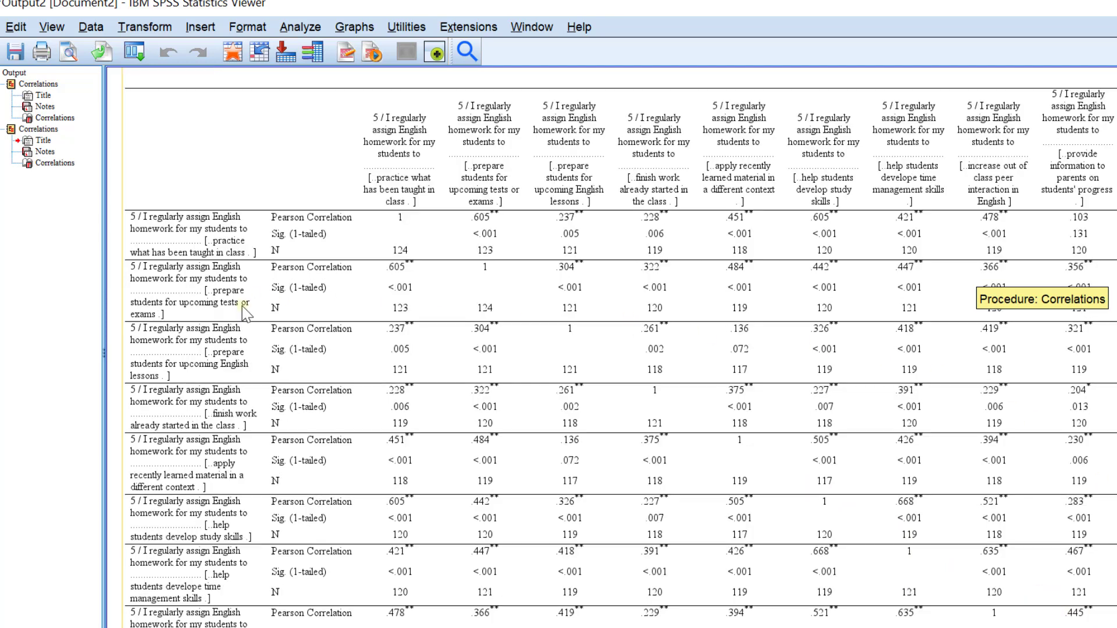
scroll(244, 312, "down", 9)
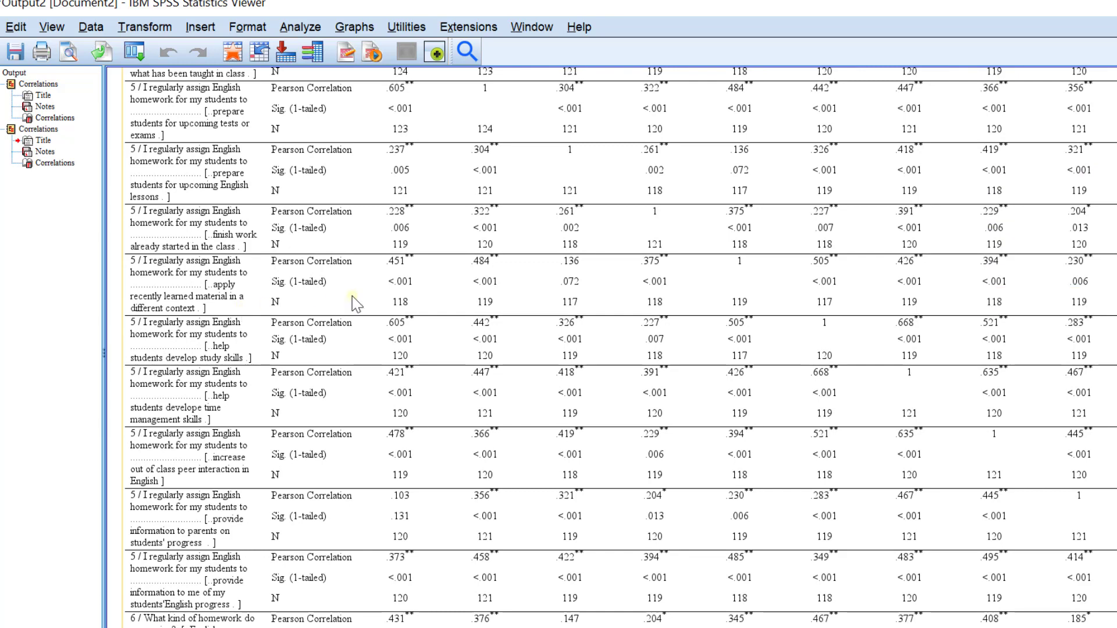
scroll(478, 279, "down", 9)
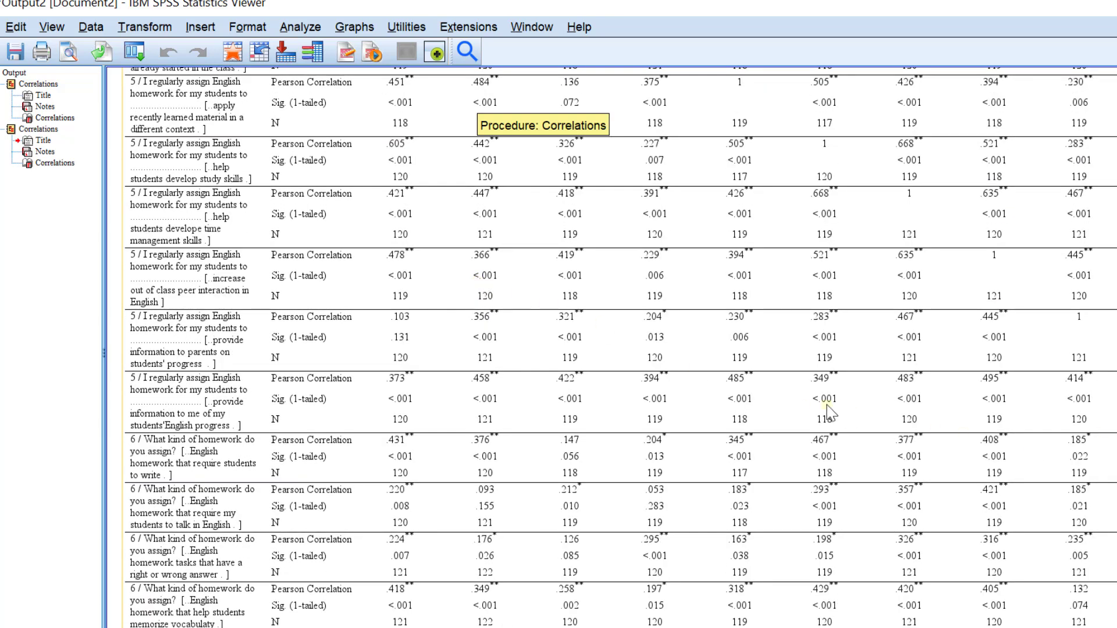
scroll(716, 396, "down", 15)
scroll(710, 395, "down", 20)
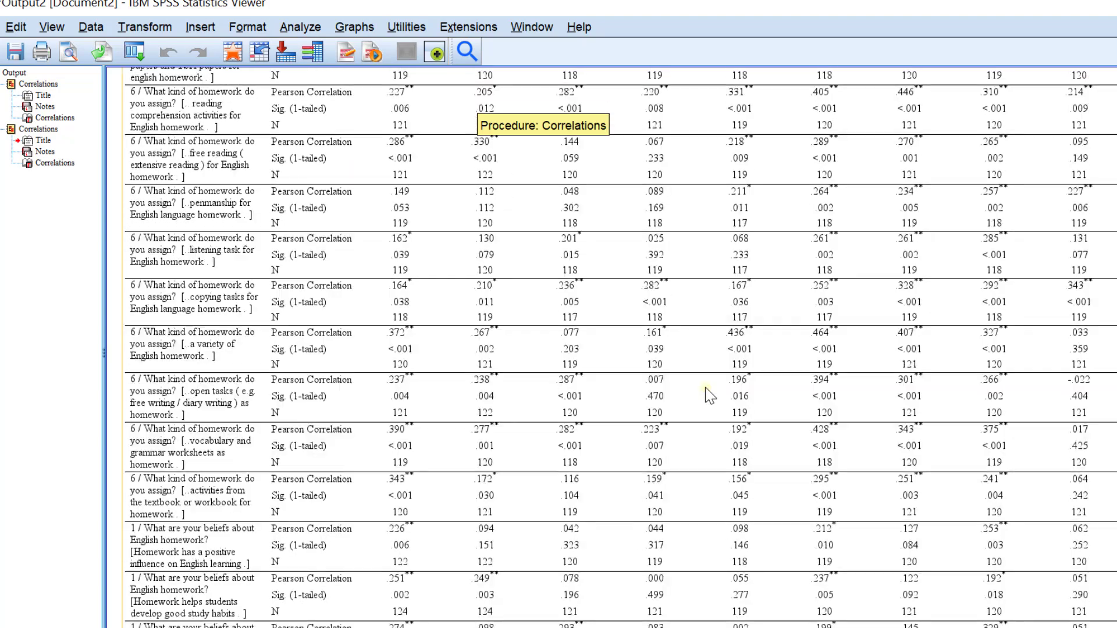
scroll(709, 396, "down", 20)
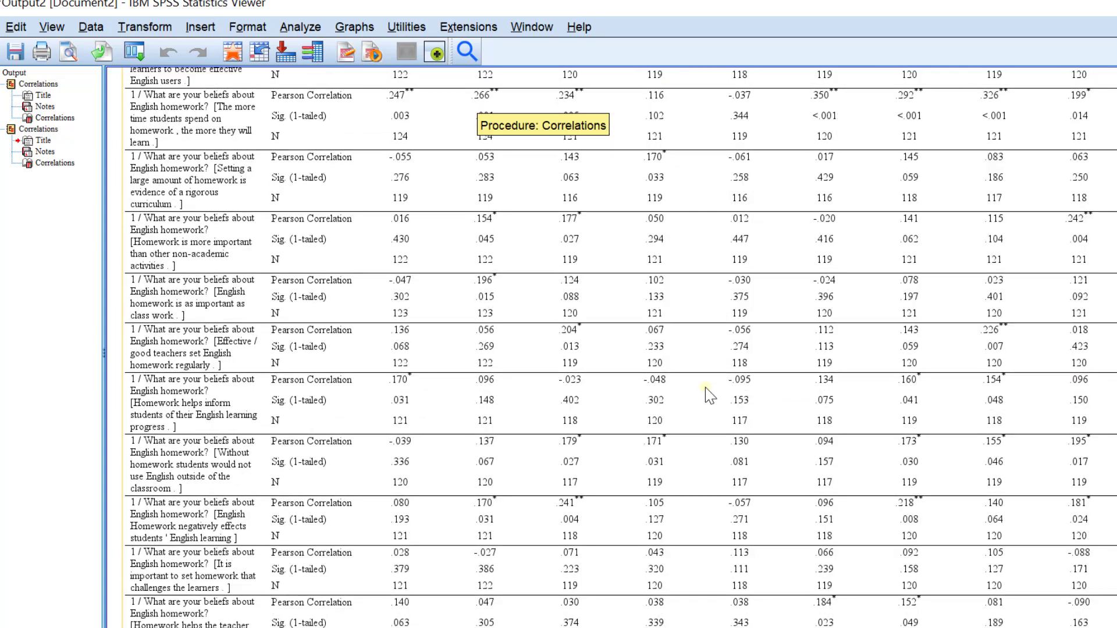
scroll(709, 396, "down", 3)
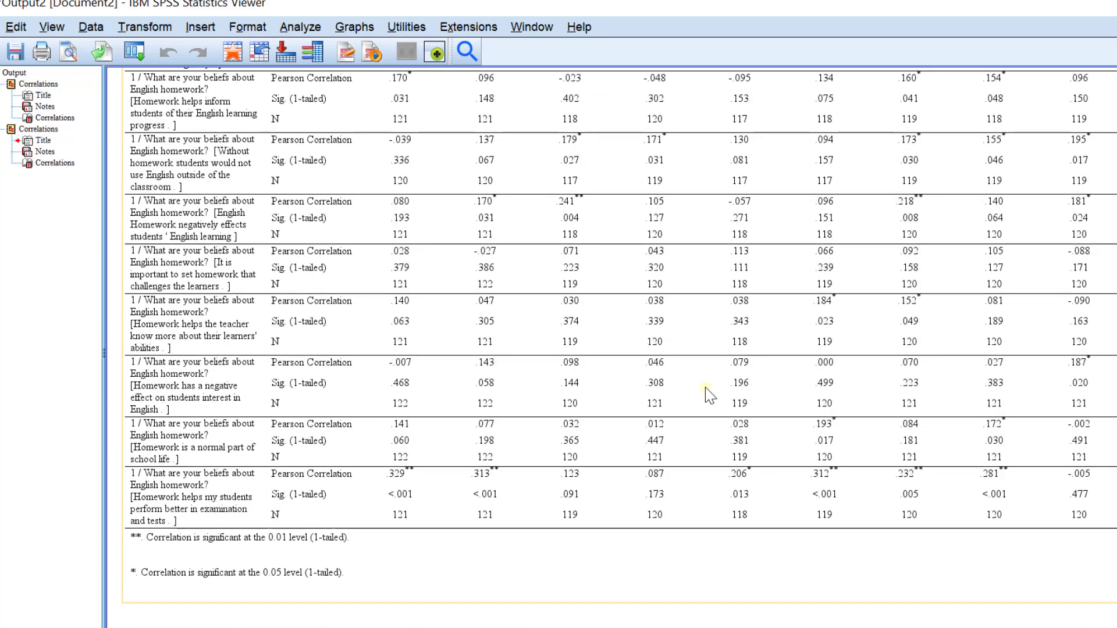
scroll(710, 395, "up", 20)
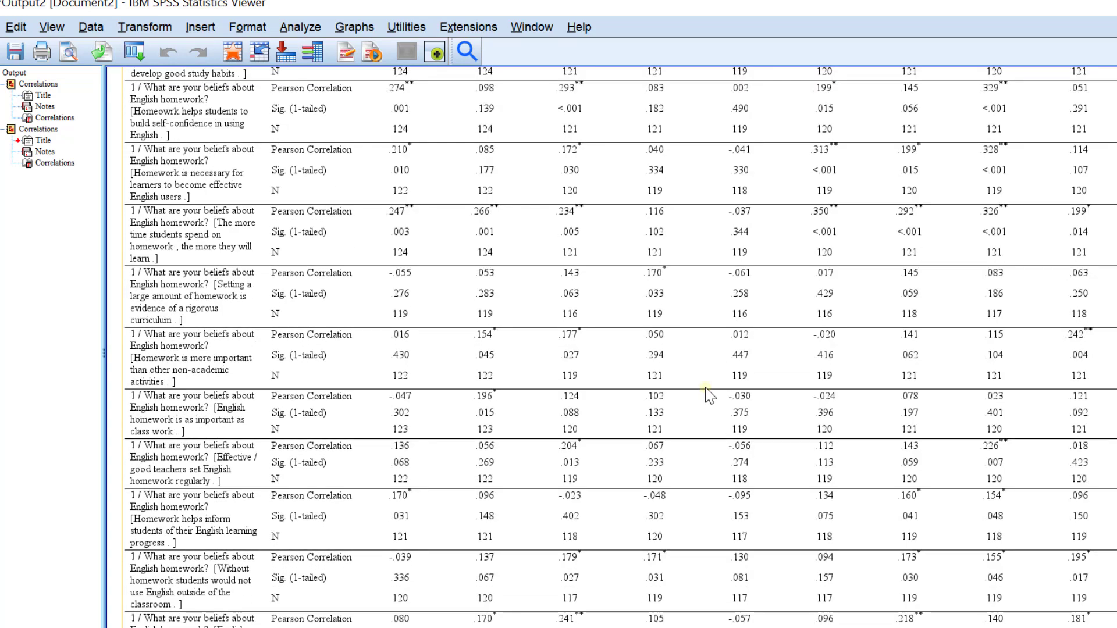
scroll(709, 395, "up", 11)
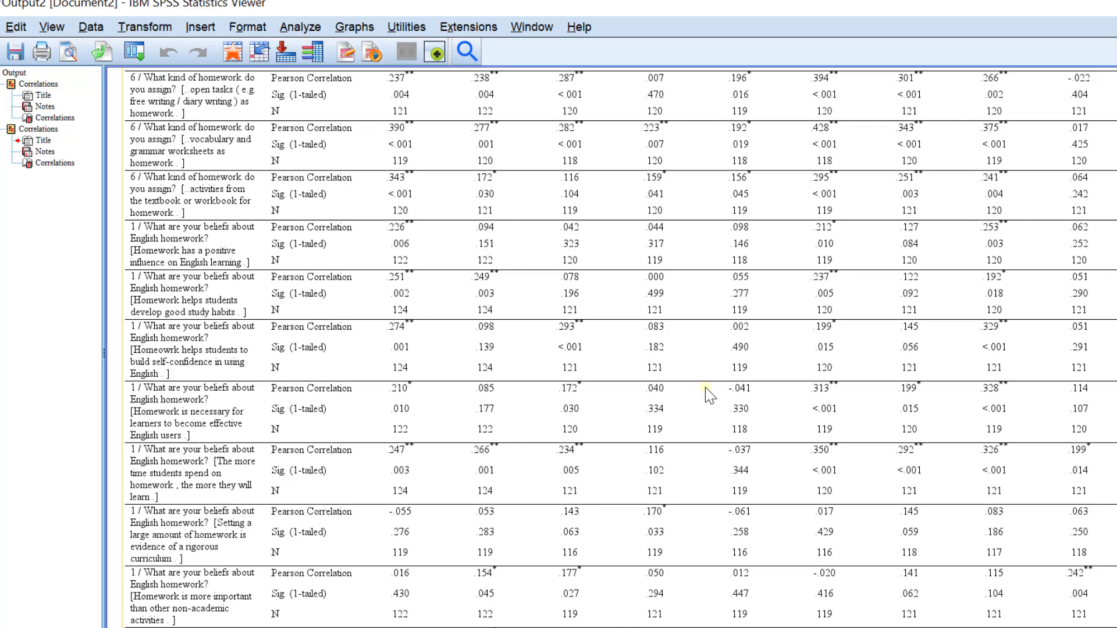
scroll(709, 395, "up", 14)
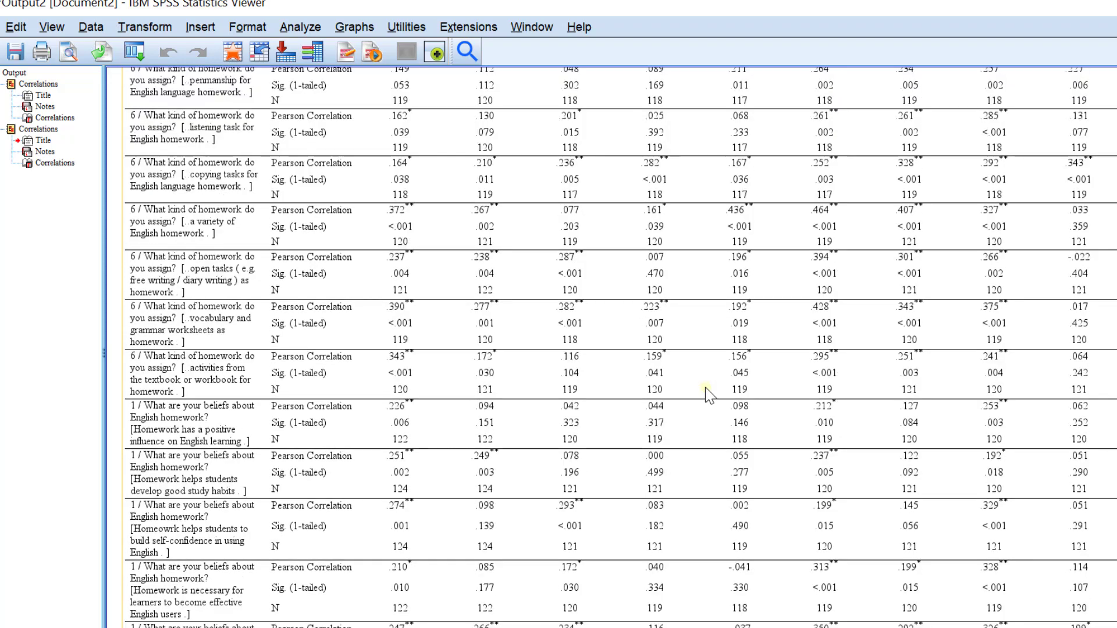
scroll(709, 395, "up", 19)
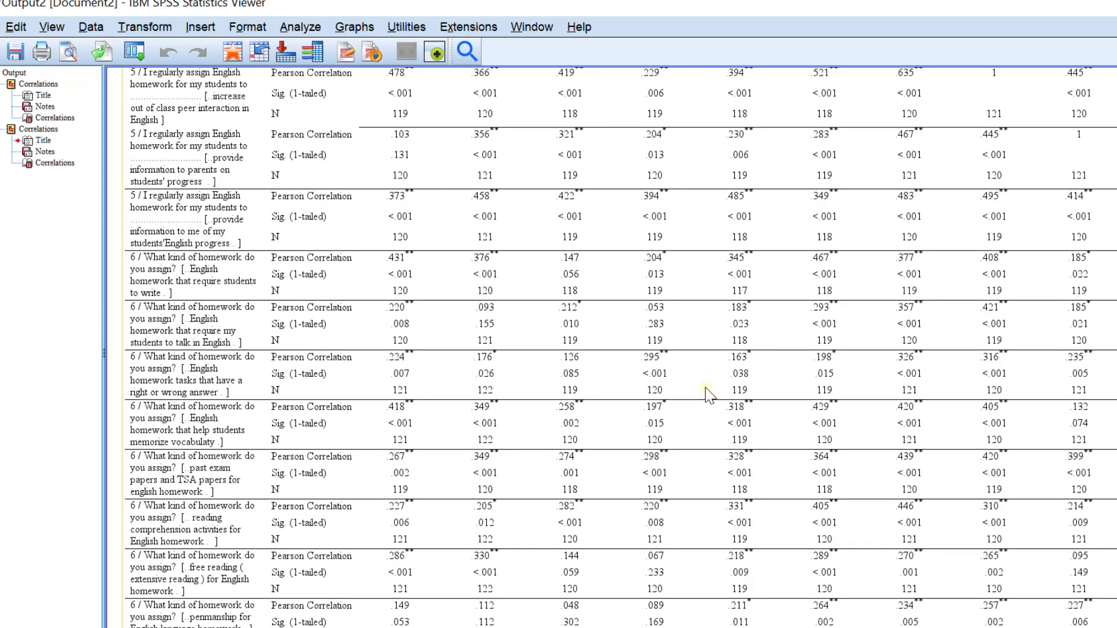
scroll(710, 396, "up", 20)
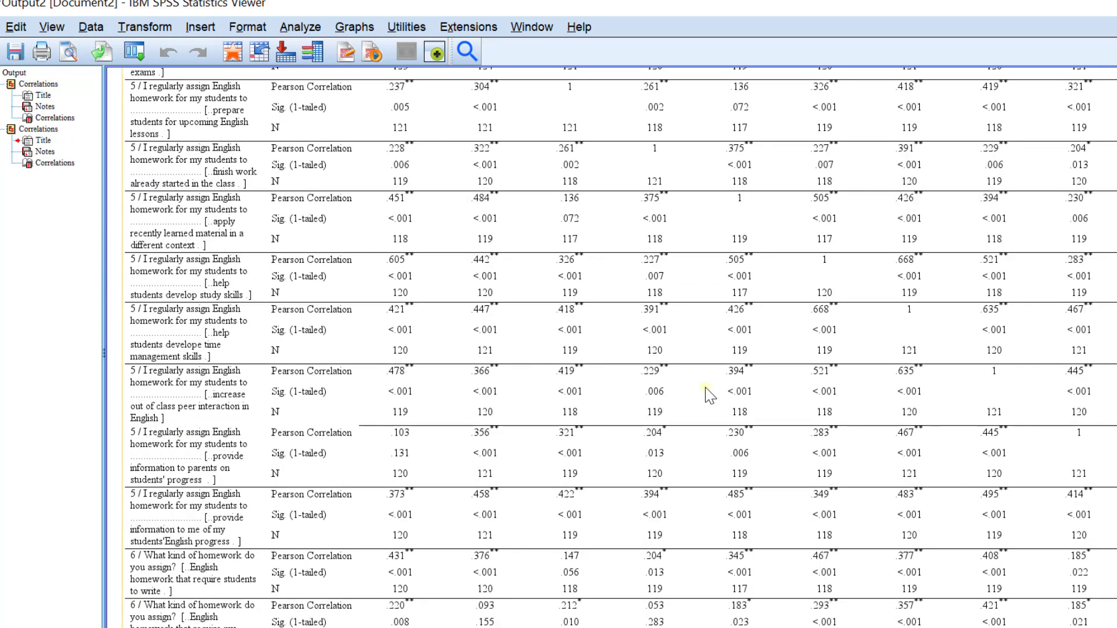
scroll(710, 395, "down", 5)
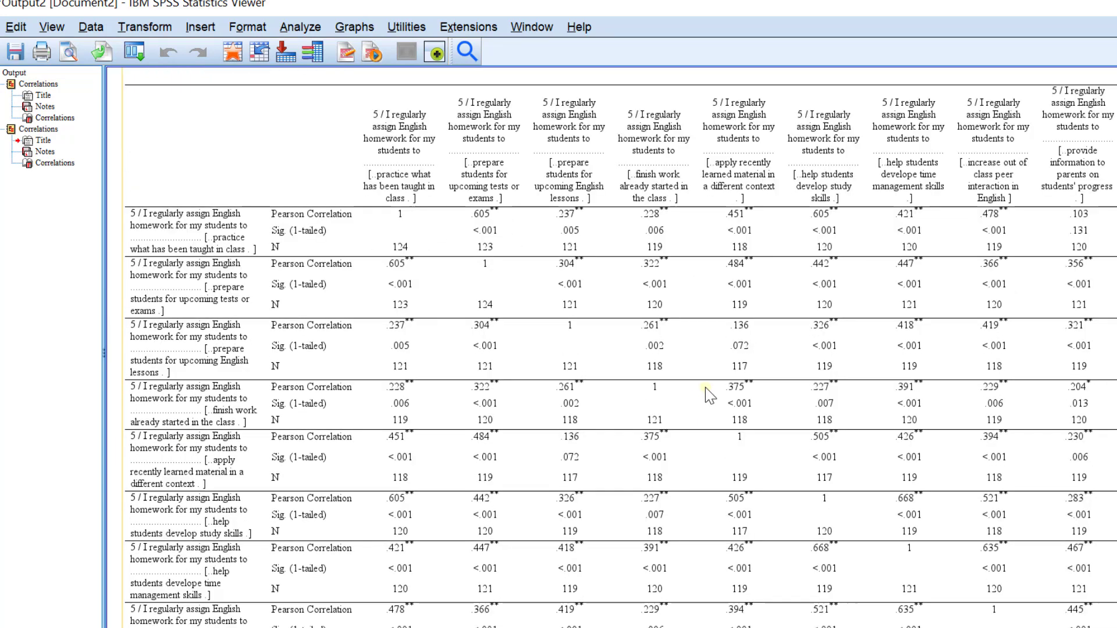